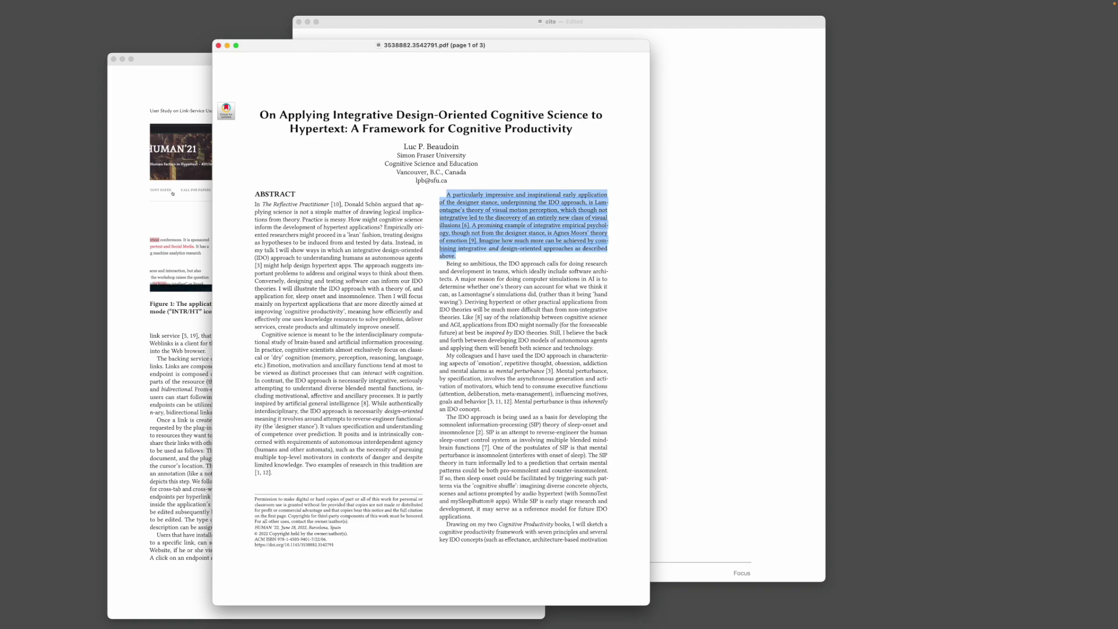
# Paste the copied passage on the designer stance as a cited quote after "This is worth looking at:" in the cite document
pyautogui.click(701, 190)
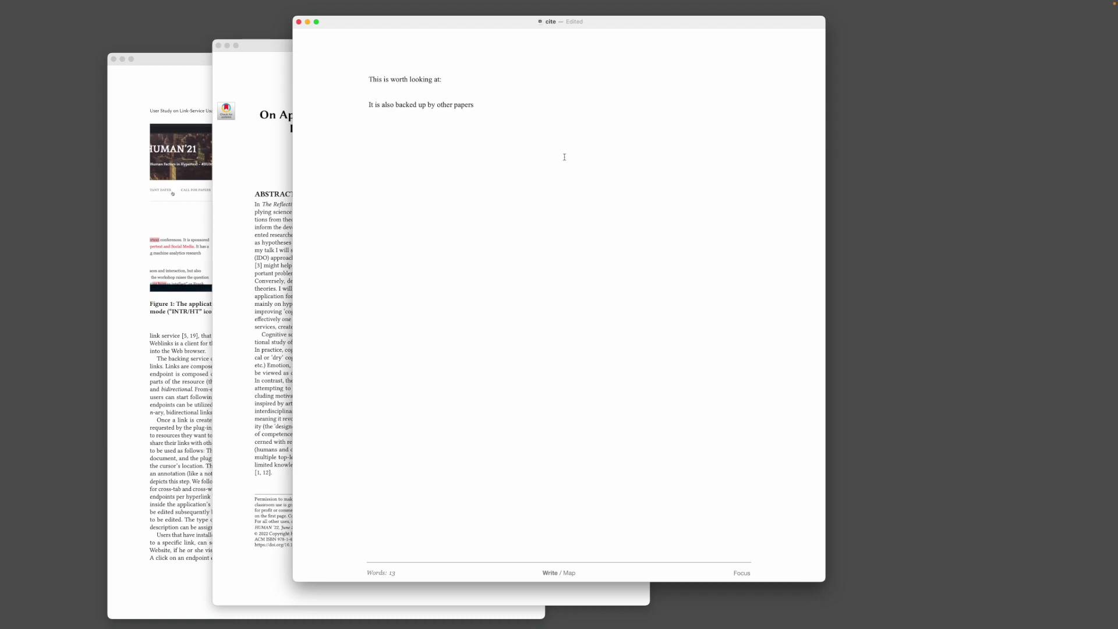
pyautogui.press('super+v')
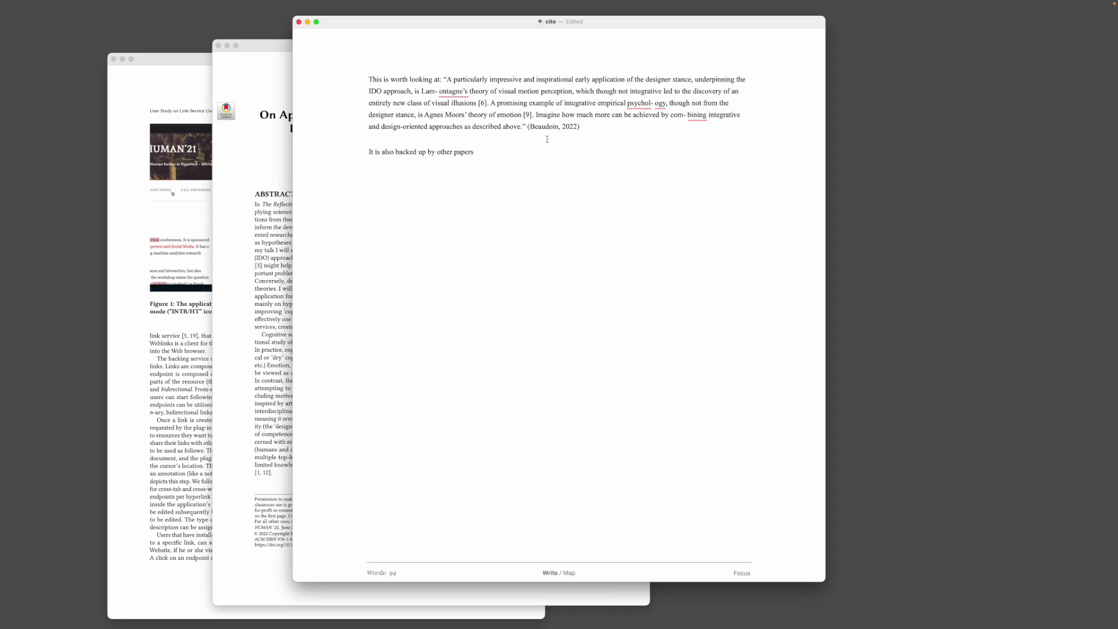
# Cite the Weblinks use-cases passage from page 3 of 3538882.3542802.pdf after "It is also backed up by other papers" in the cite document
pyautogui.click(269, 164)
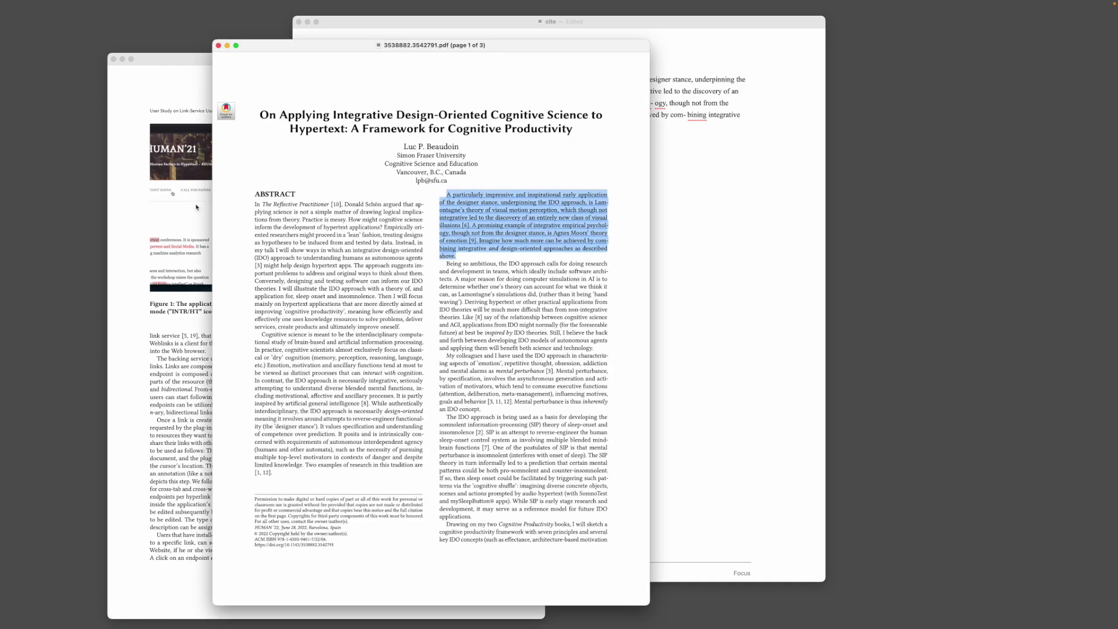
pyautogui.press('super+grave')
pyautogui.moveTo(420, 332); pyautogui.dragTo(342, 296)
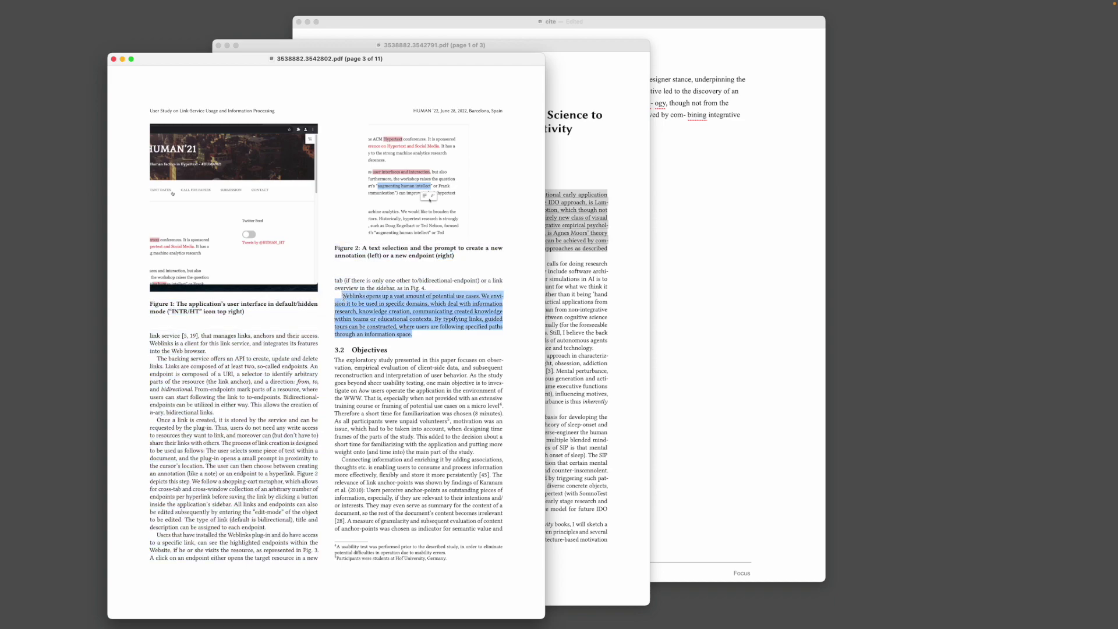
pyautogui.click(689, 263)
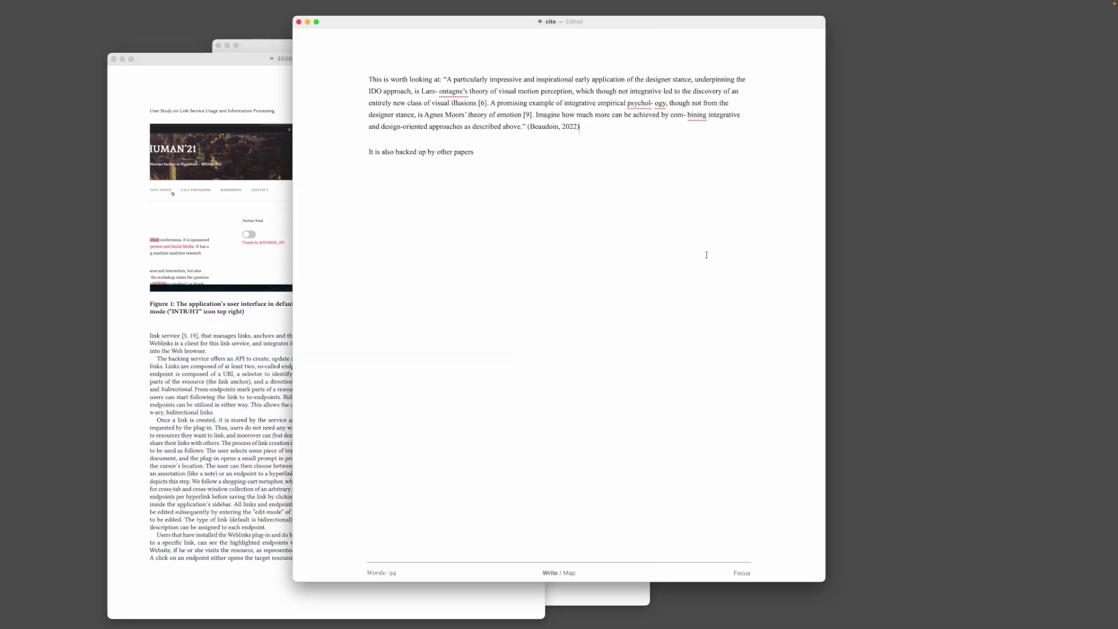
pyautogui.click(485, 155)
pyautogui.write('(Eidloth, Roßner, Atzenbeck, 2022)')
# Export the document as a PDF named "cite" to the Desktop, keeping Hard Brackets citations and the Visual-Meta Appendix
pyautogui.press('super+shift+e')
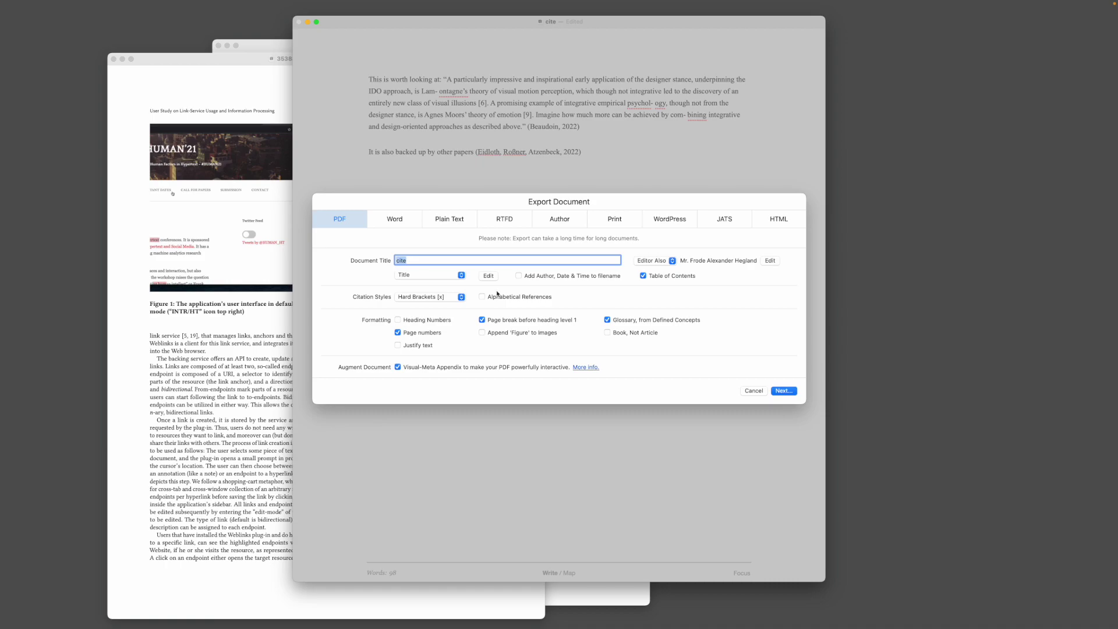
pyautogui.click(782, 390)
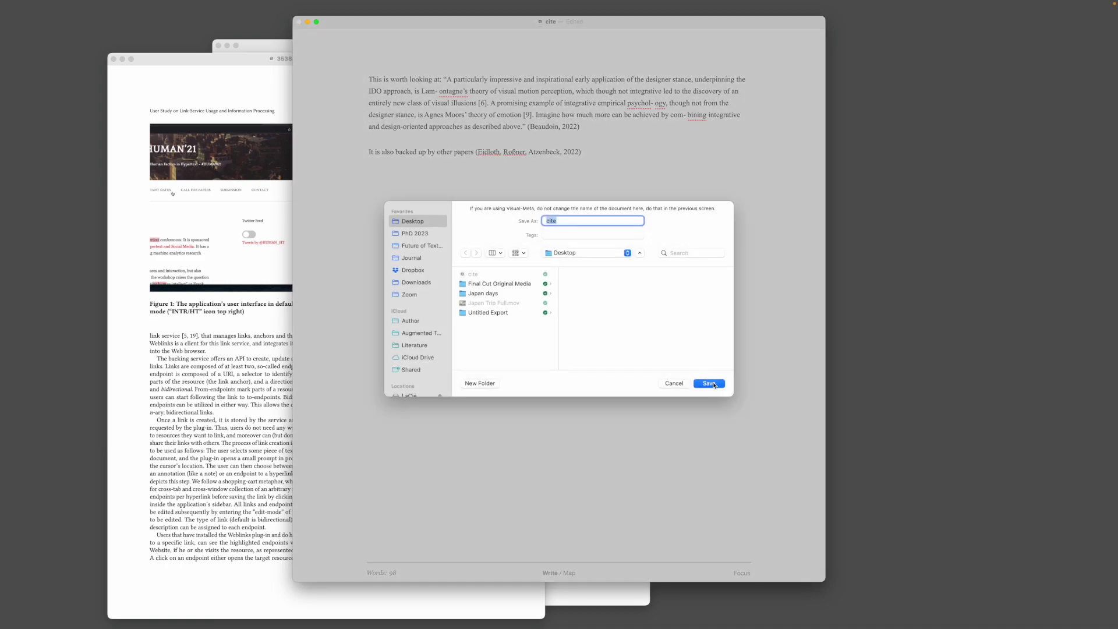
pyautogui.click(709, 383)
# Move the exported cite.pdf window clear of the source papers and close both source papers
pyautogui.moveTo(438, 64); pyautogui.dragTo(604, 42)
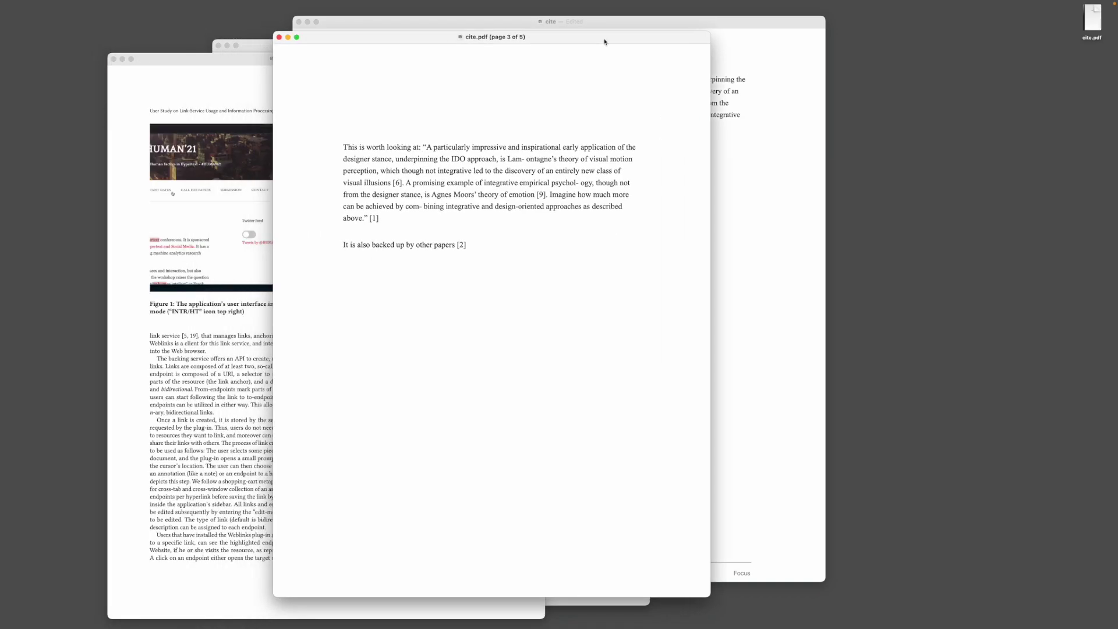
pyautogui.moveTo(450, 36); pyautogui.dragTo(576, 63)
pyautogui.click(358, 99)
pyautogui.press('super+w')
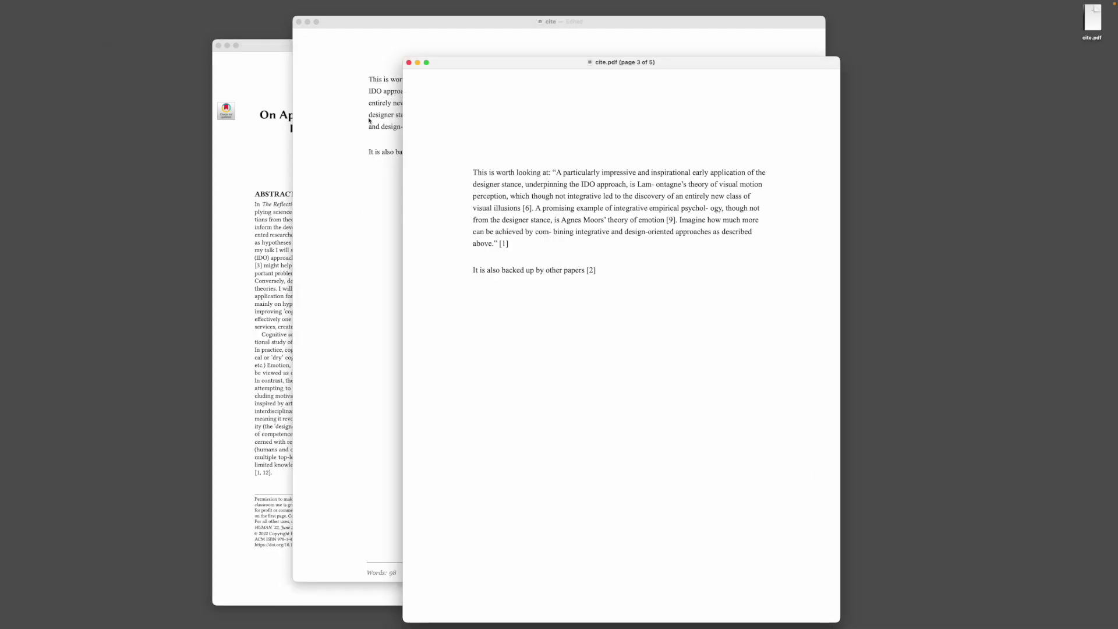
pyautogui.click(300, 137)
pyautogui.click(279, 137)
pyautogui.press('super+w')
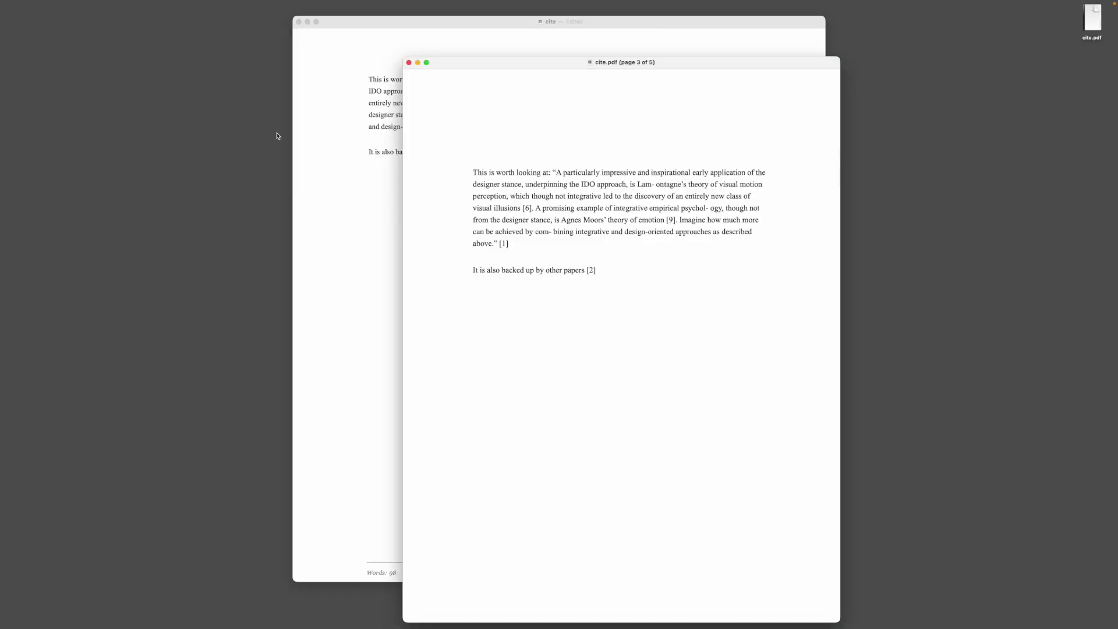
# Look through cite.pdf from the title page to the references, comparing the in-text citations with the reference list
pyautogui.moveTo(566, 68); pyautogui.dragTo(552, 50)
pyautogui.press('pageup')
pyautogui.press('pageup')
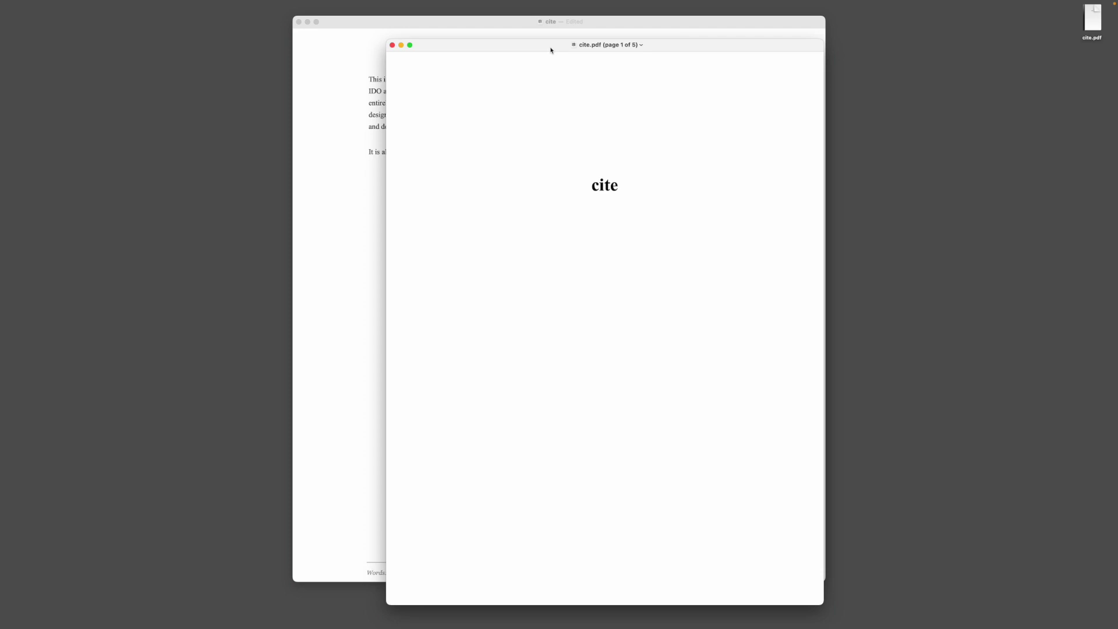
pyautogui.press('pagedown')
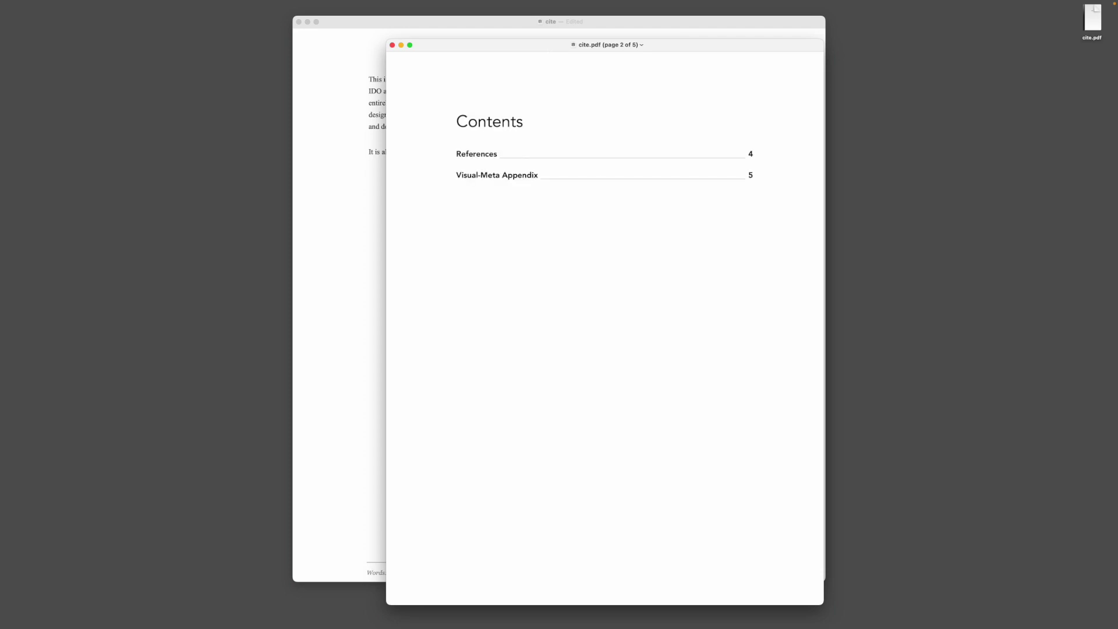
pyautogui.press('pagedown')
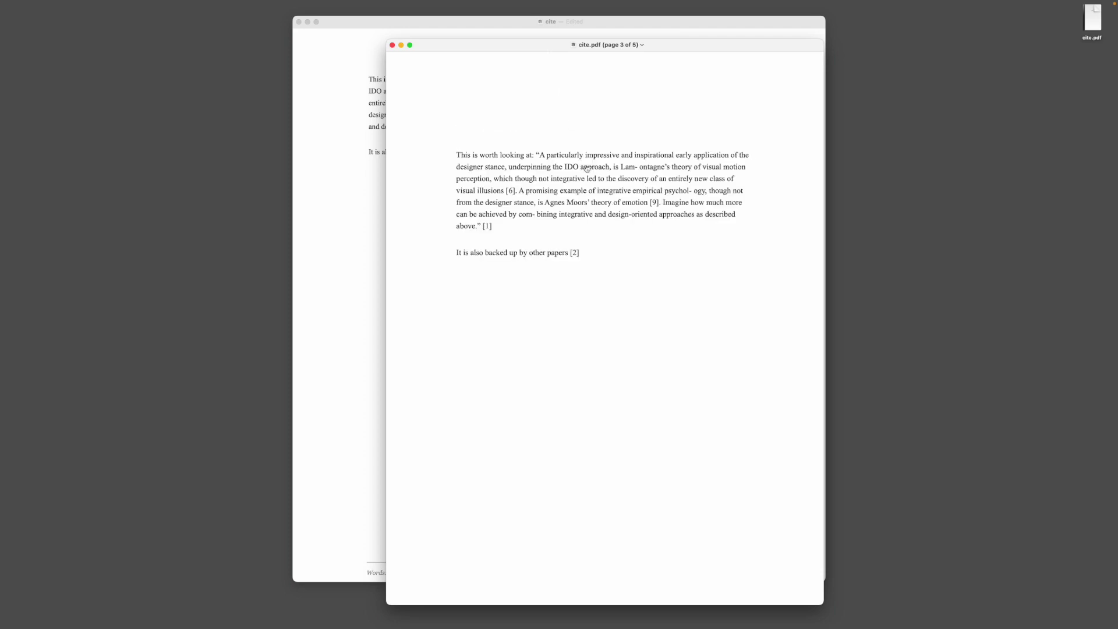
pyautogui.press('pagedown')
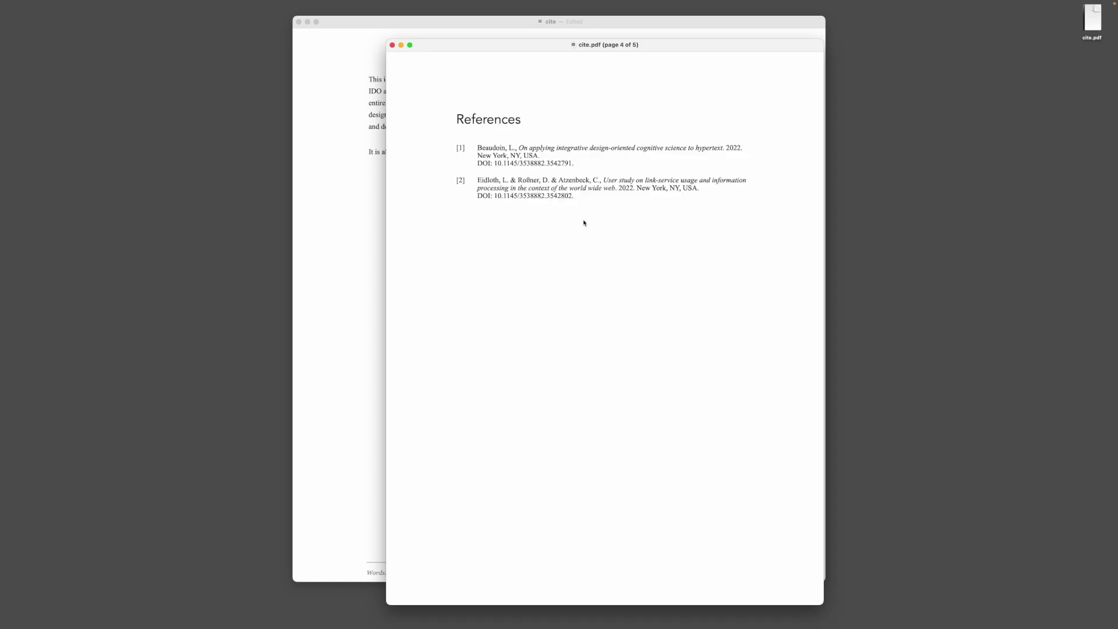
pyautogui.press('pageup')
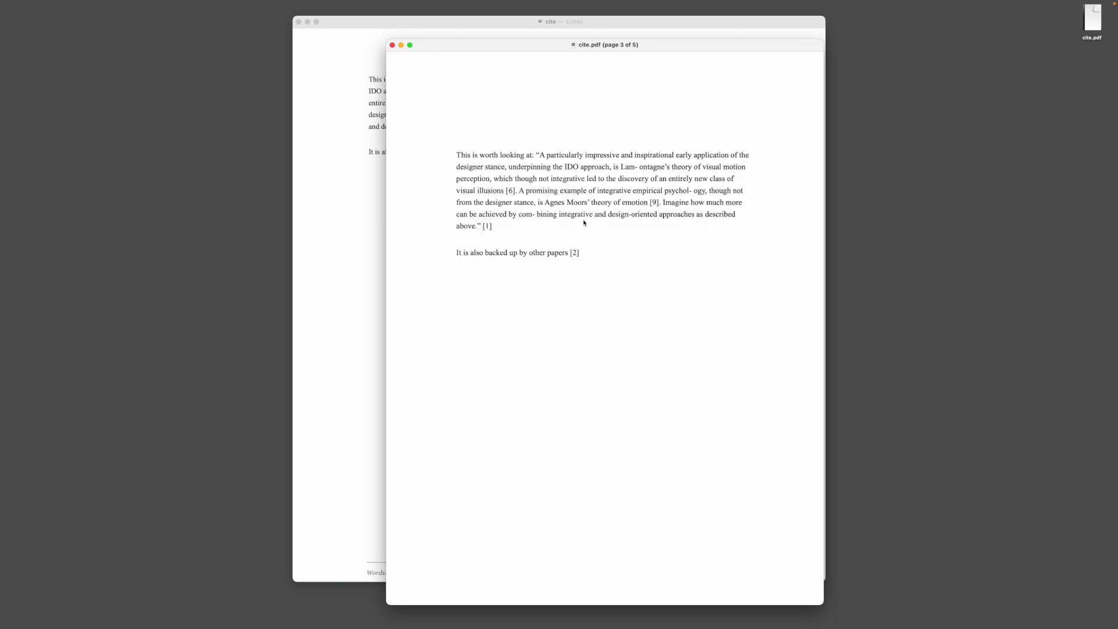
pyautogui.press('pagedown')
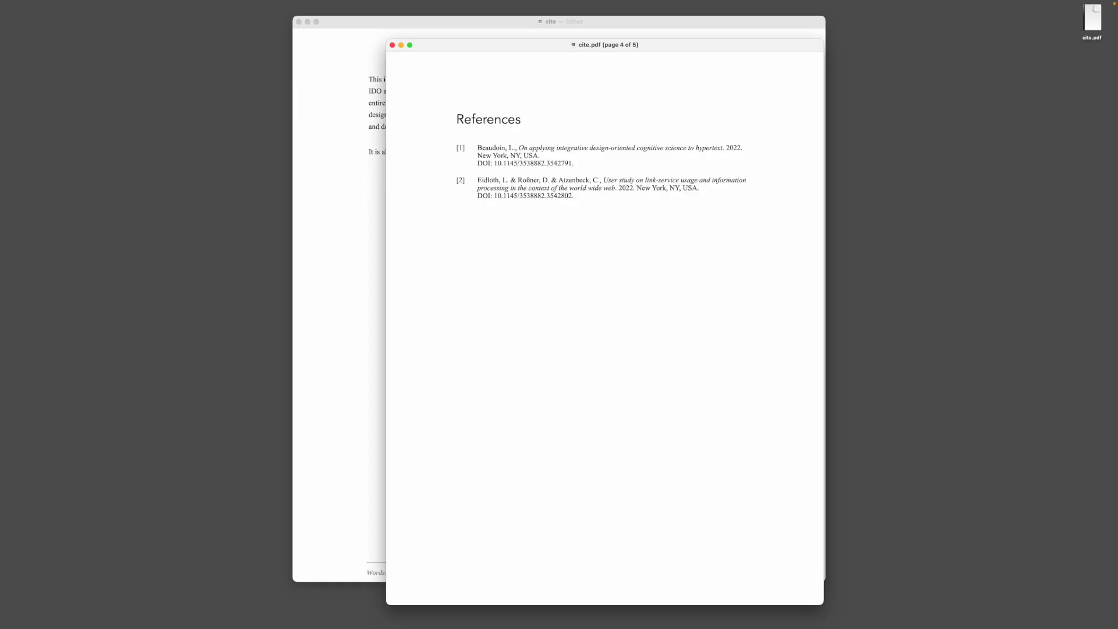
pyautogui.press('pageup')
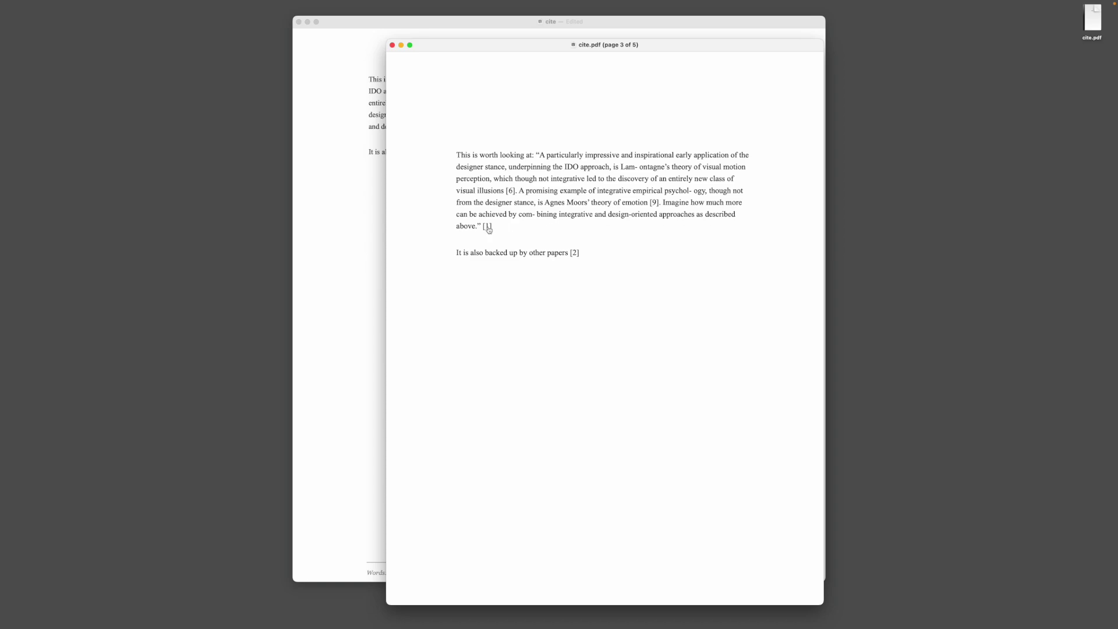
# Check the details of citation [1], open its source paper through the linked title, and close that paper
pyautogui.moveTo(488, 228)
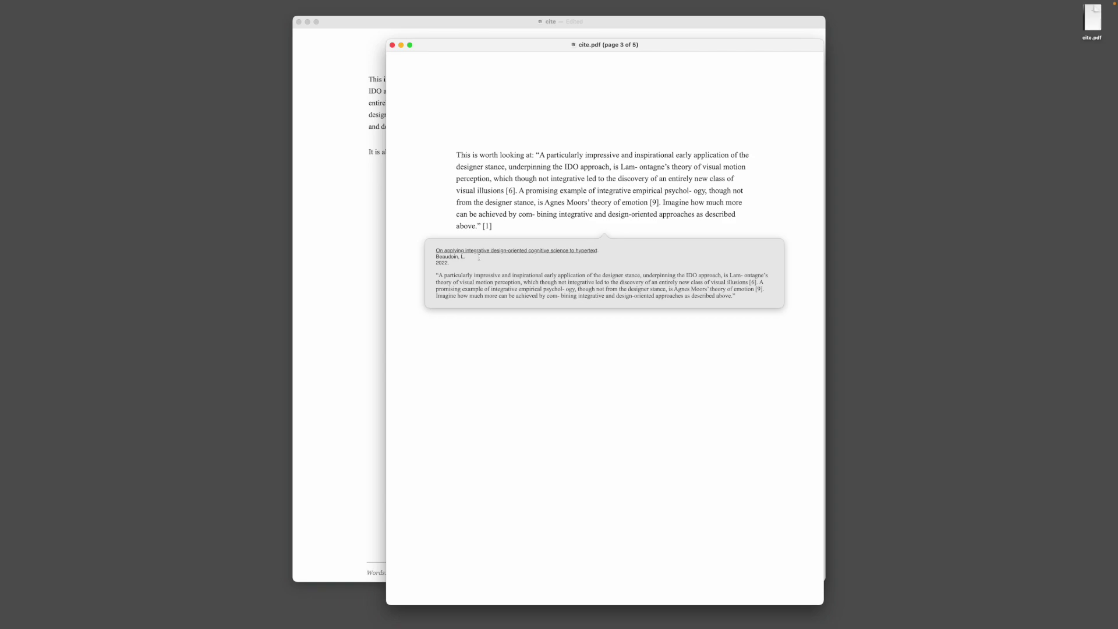
pyautogui.click(533, 253)
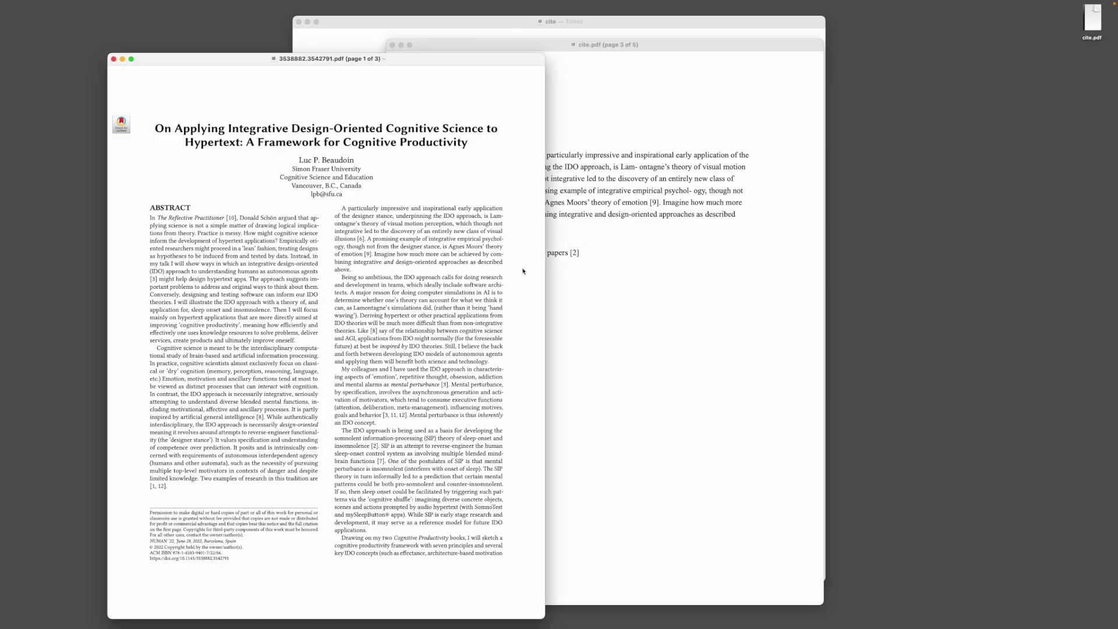
pyautogui.press('super+w')
# Open the source paper of citation [2] through its linked title and go to its Visual-Meta Appendix page
pyautogui.moveTo(576, 256)
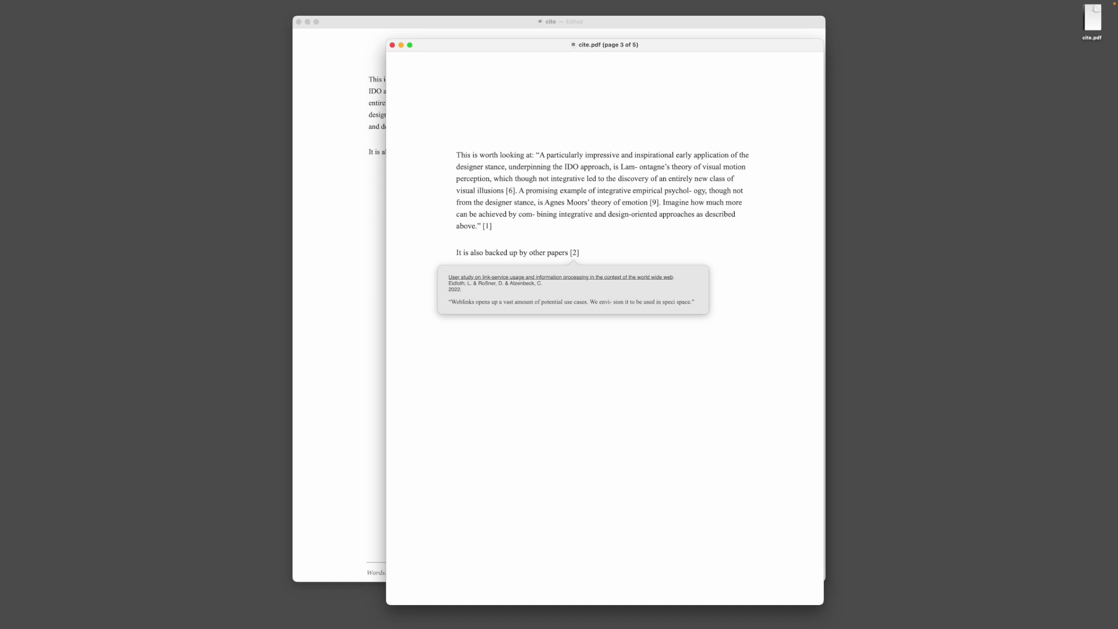
pyautogui.click(627, 280)
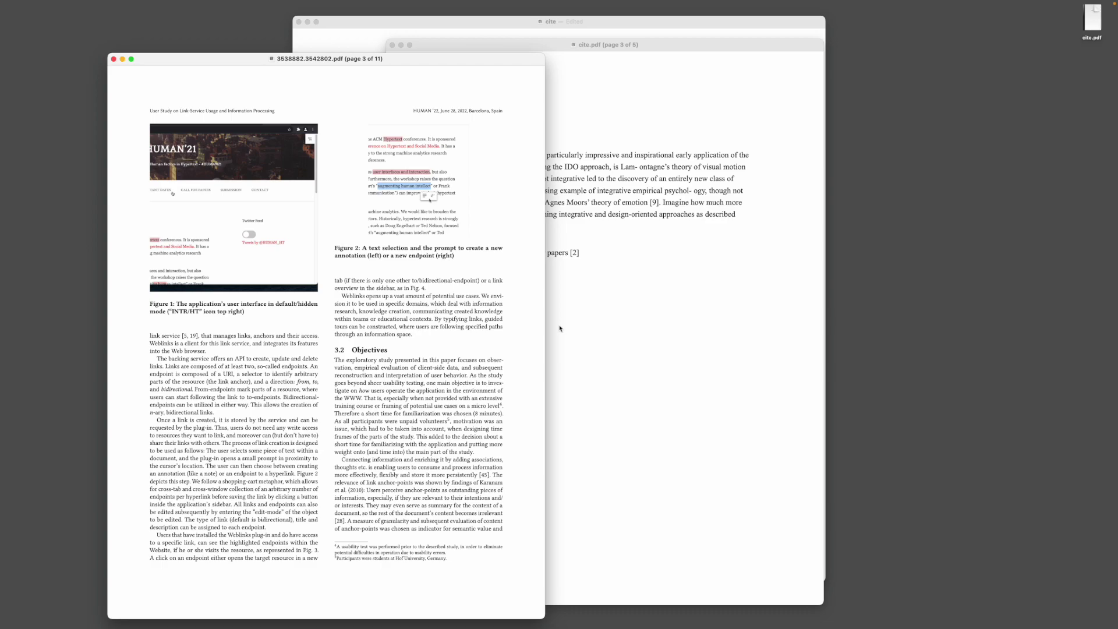
pyautogui.press('Down')
pyautogui.press('Down')
pyautogui.press('Down')
pyautogui.press('Down')
pyautogui.press('Down')
pyautogui.press('Down')
pyautogui.press('Down')
pyautogui.press('Down')
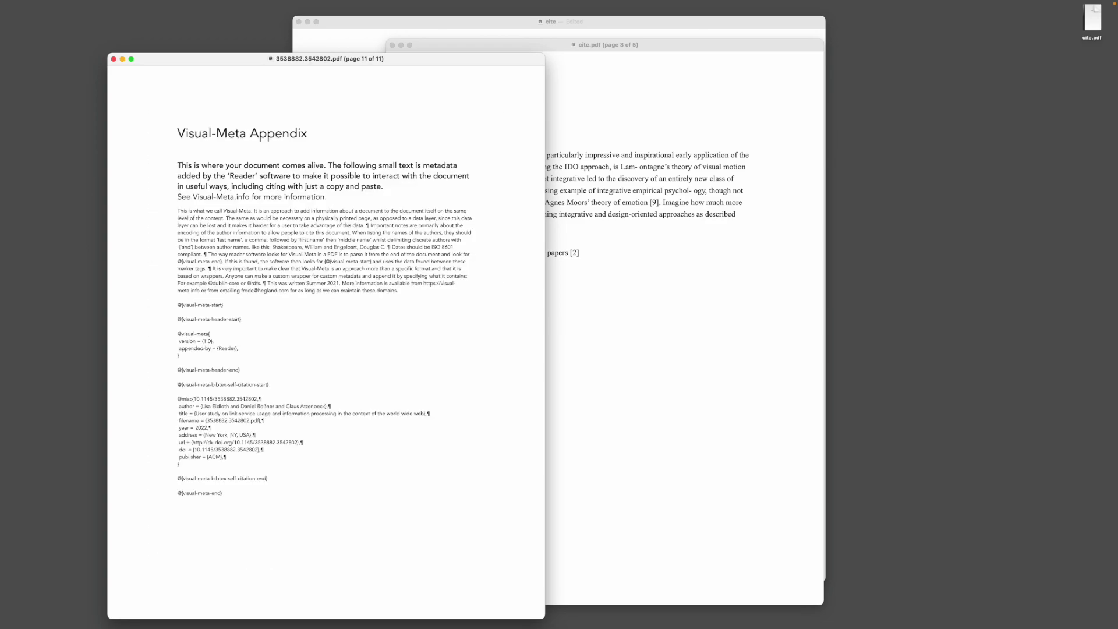
# Switch to the web browser and review Microsoft's citation instructions and Apple's instructions for the Pages EndNote plug-in
pyautogui.press('super+Tab')
pyautogui.press('super+Tab')
pyautogui.press('super+Tab')
pyautogui.press('super+Tab')
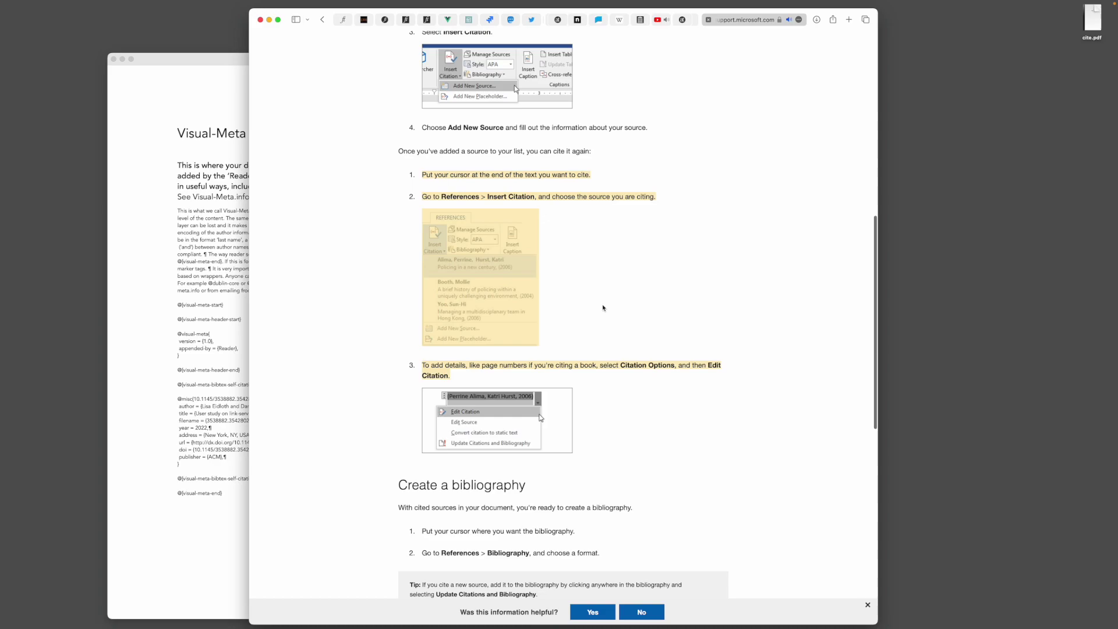
pyautogui.scroll(5, 603, 307)
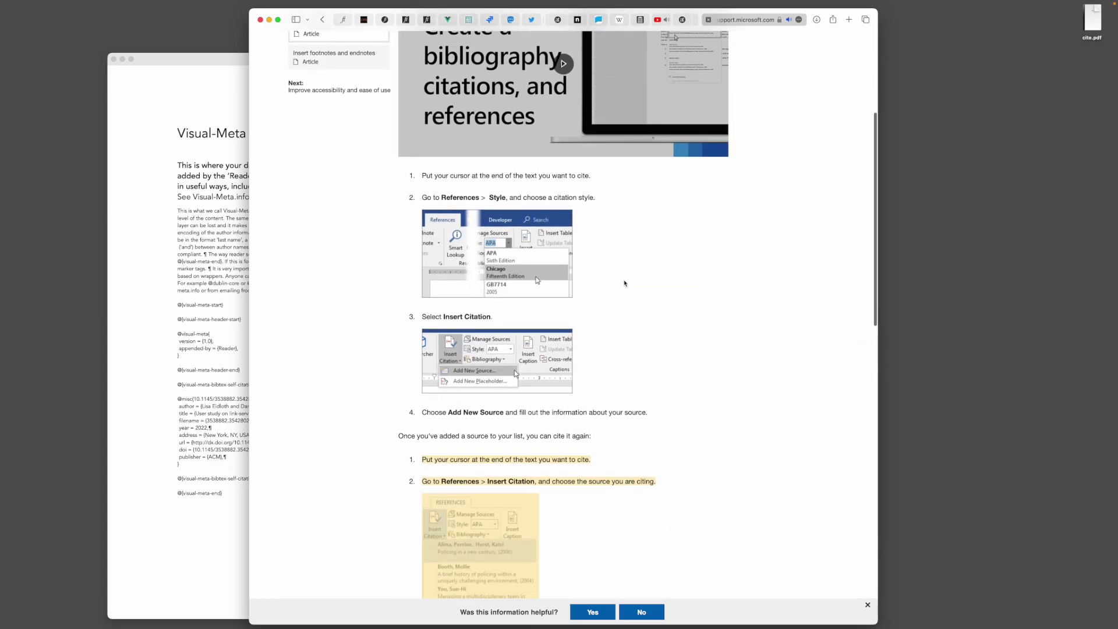
pyautogui.scroll(-8, 625, 284)
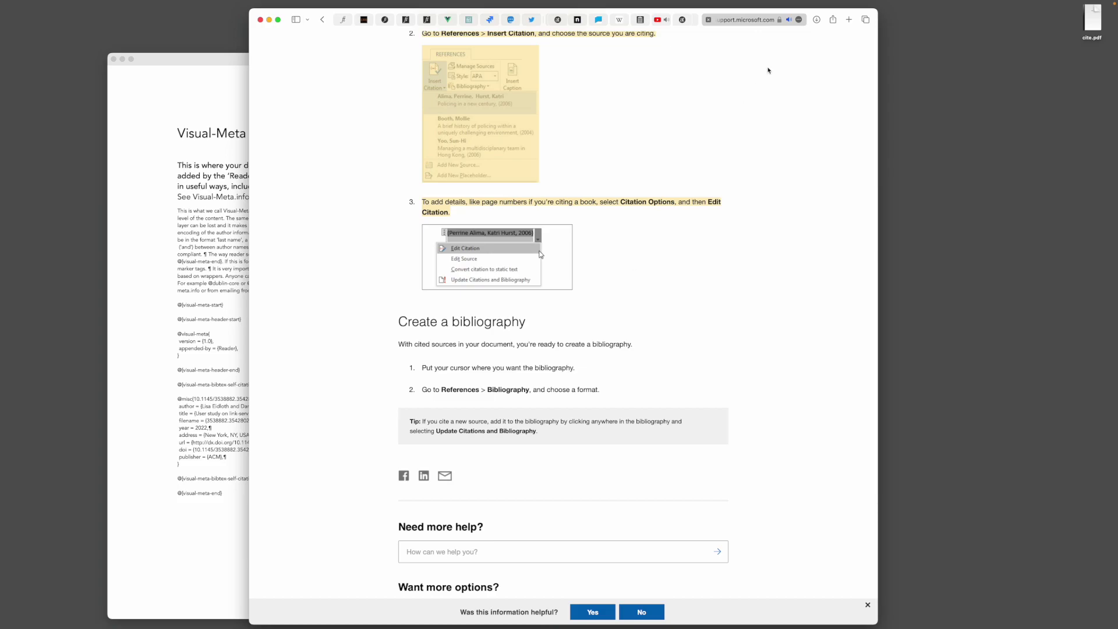
pyautogui.hotkey('ctrl', 'Tab')
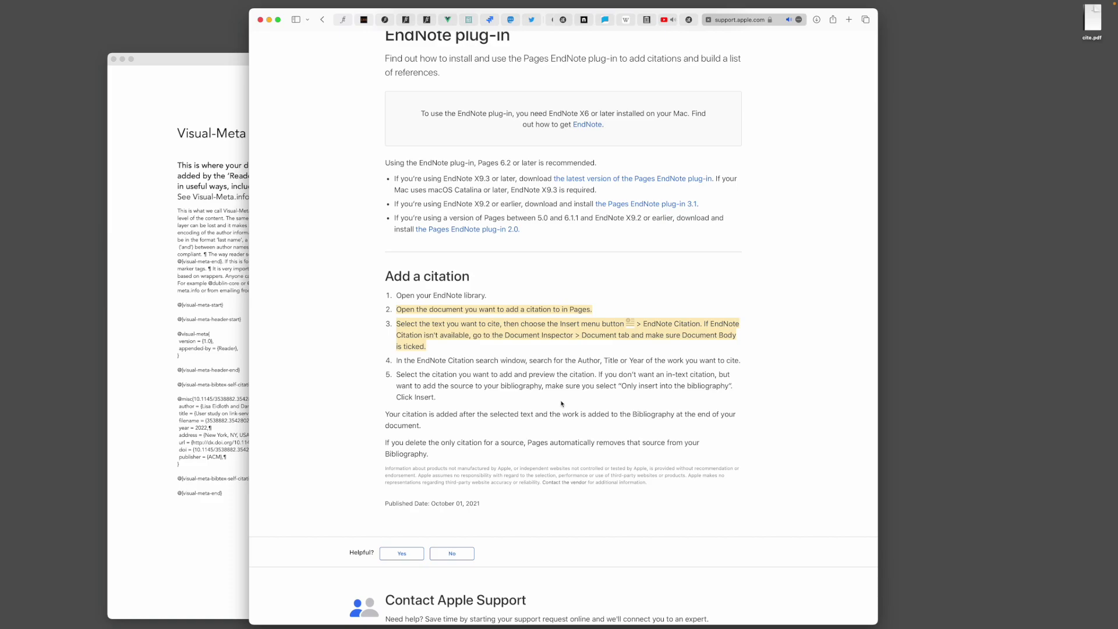
pyautogui.press('super+h')
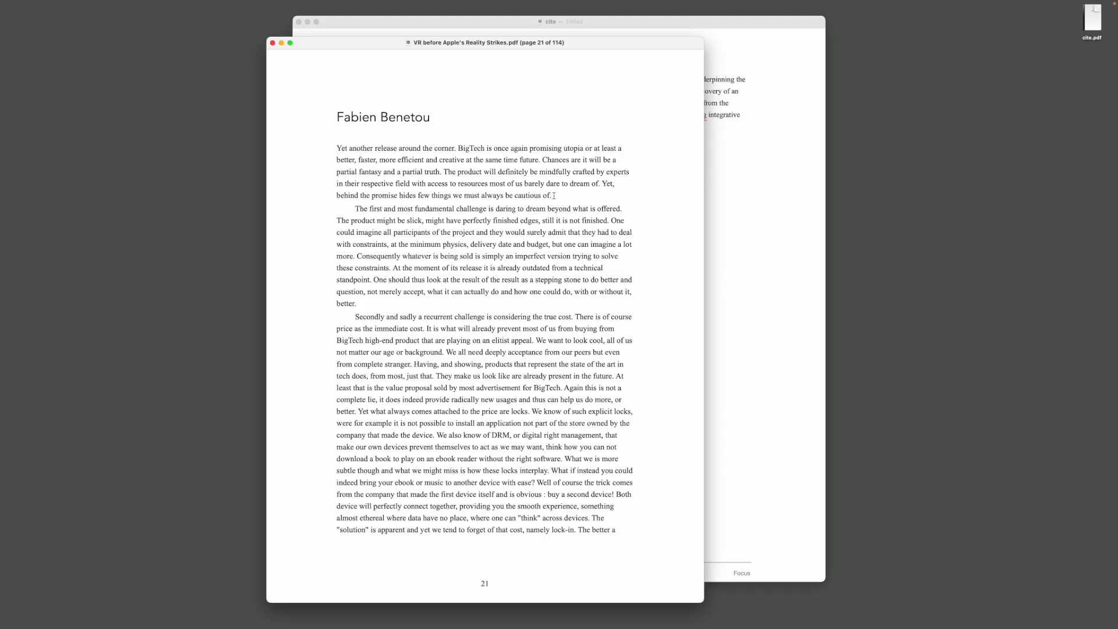
# Cite the opening paragraph on page 21 of VR before Apple's Reality Strikes.pdf below the existing text in the cite document and save its citation details
pyautogui.moveTo(552, 196); pyautogui.dragTo(338, 148)
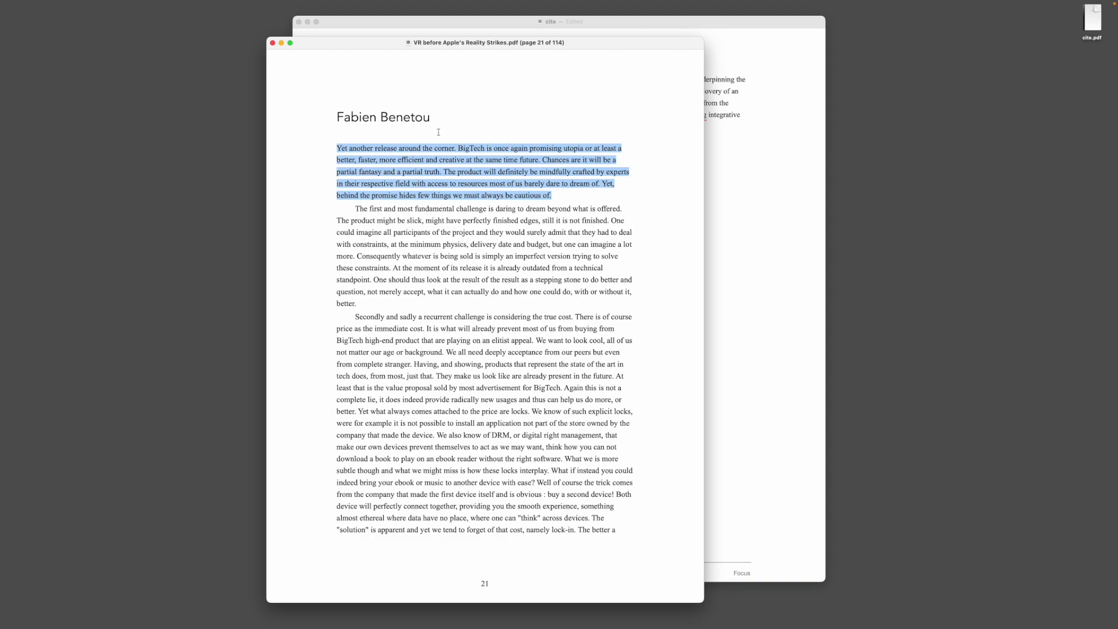
pyautogui.click(739, 207)
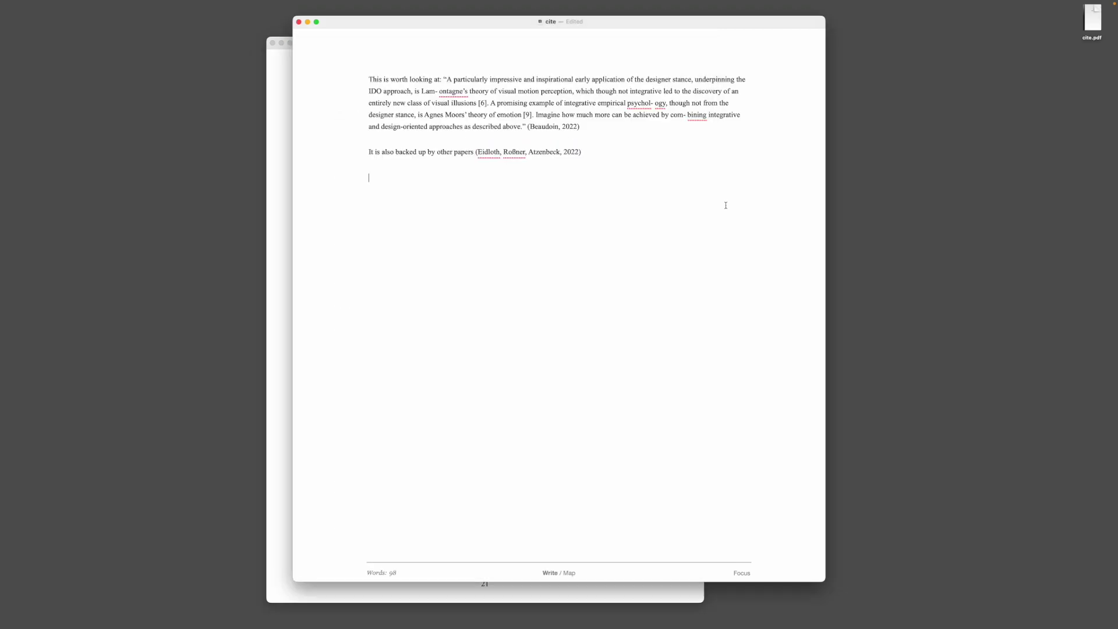
pyautogui.write('"Yet another release around the corner. BigTech is once again promising utopia or at least a better, faster, more efficient and creative at the same time future. Chances are it will be a partial fantasy and a partial truth. The product will definitely be mindfully crafted by experts in their respective field with access to resources most of us barely dare to dream of. Yet, behind the promise hides few things we must always be cautious of." (Benetou, 2023)')
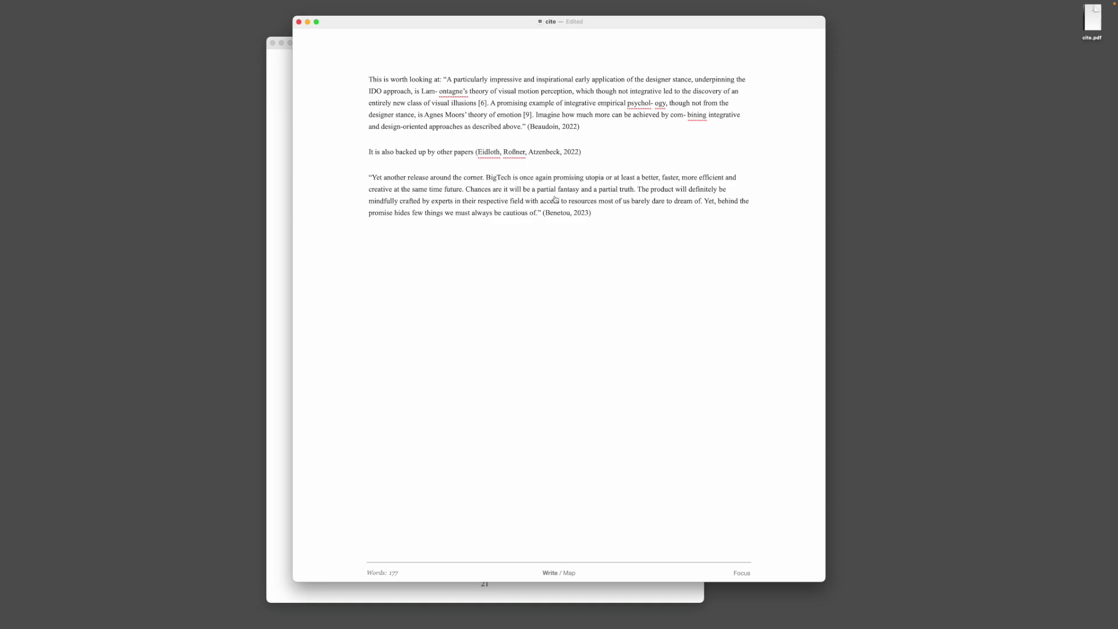
pyautogui.click(562, 214)
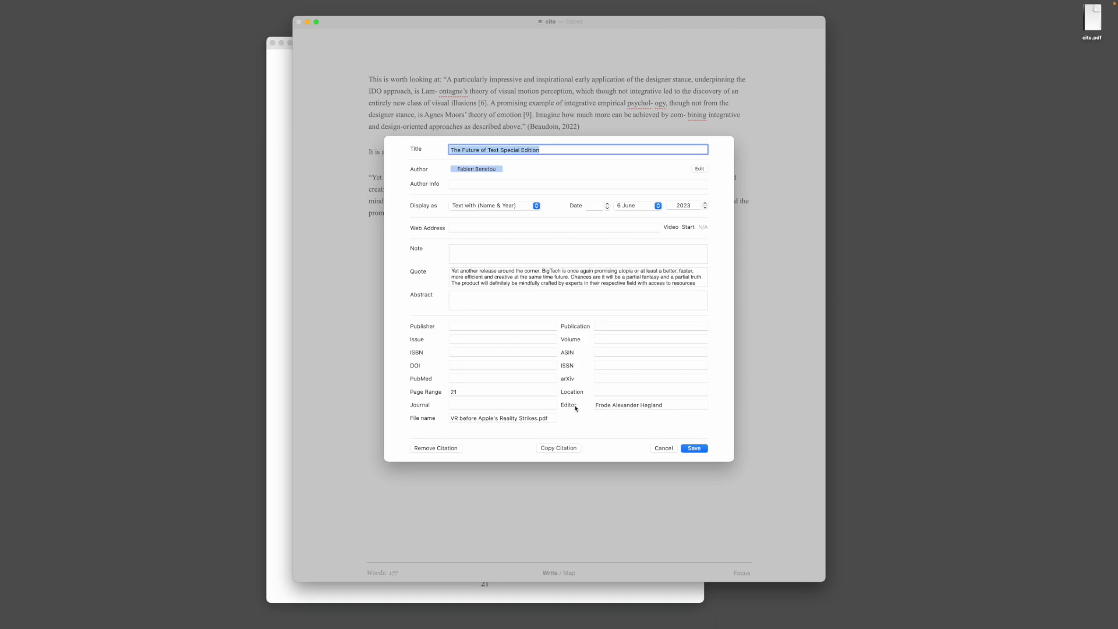
pyautogui.click(695, 449)
# Export the updated document as a PDF named "cite 2" to the Desktop with the existing export options
pyautogui.press('super+e')
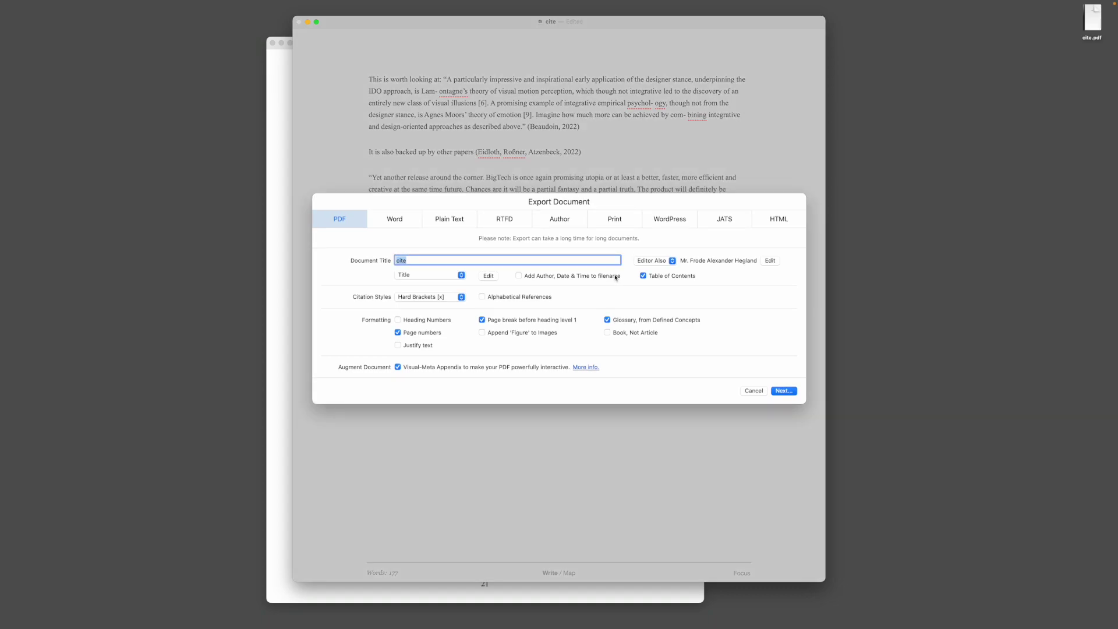
pyautogui.click(783, 390)
pyautogui.press('Right')
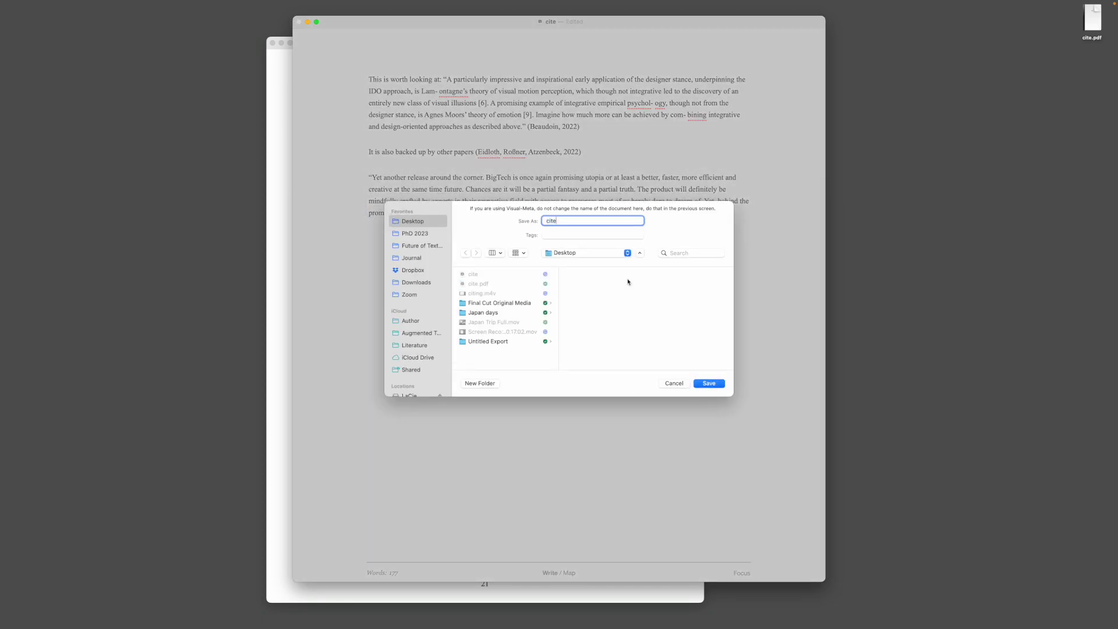
pyautogui.write('2')
pyautogui.press('Return')
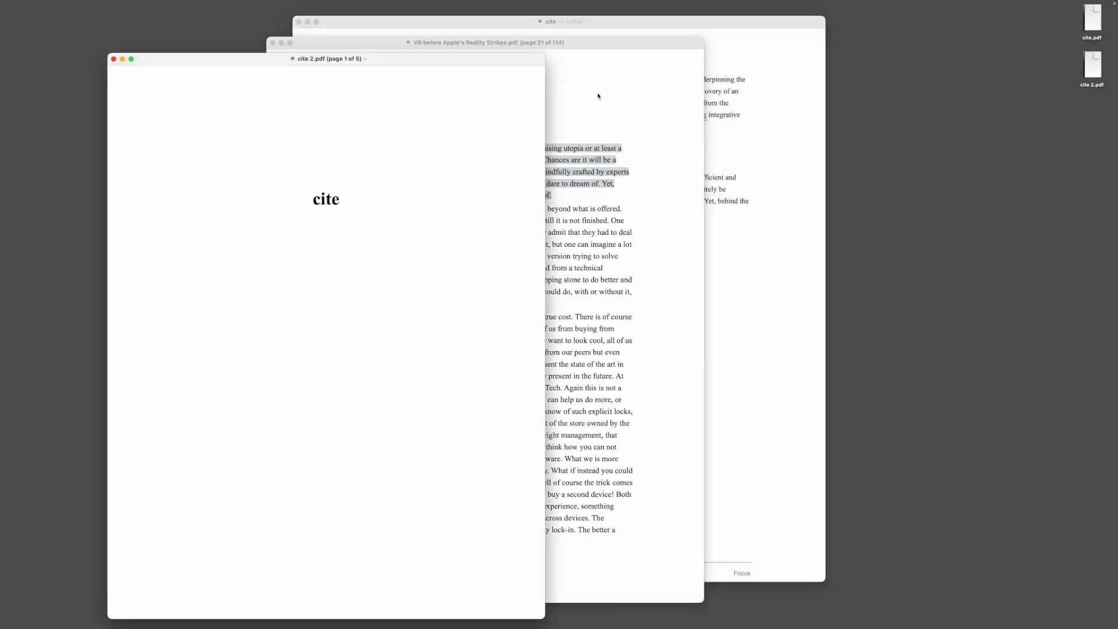
# Page VR before Apple's Reality Strikes.pdf forward from page 21 to page 27 and close the document
pyautogui.click(603, 105)
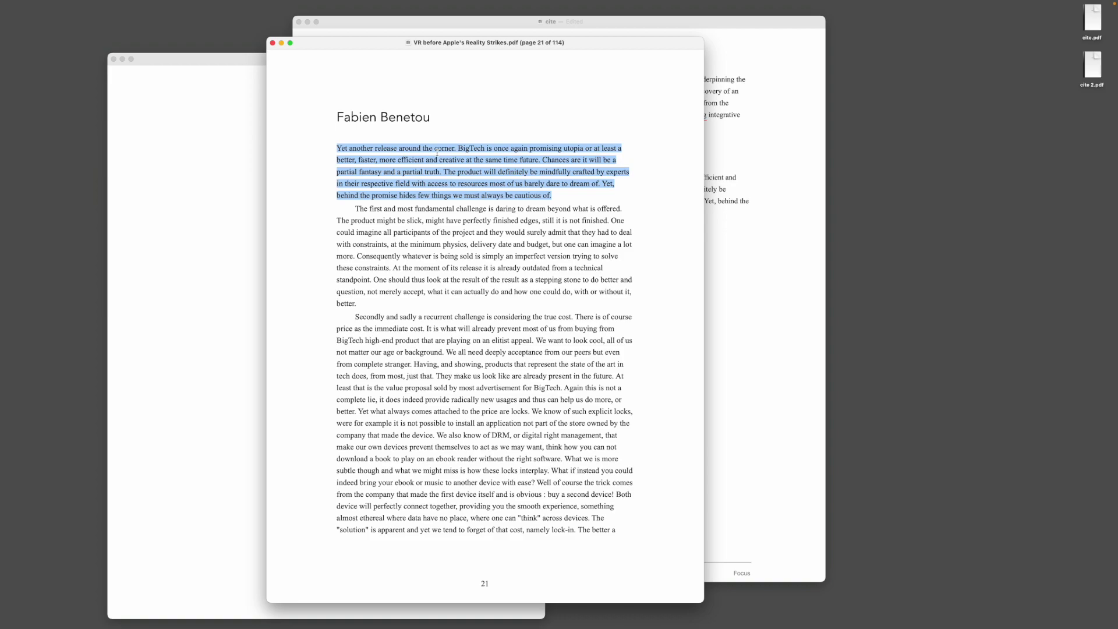
pyautogui.press('Down')
pyautogui.press('Down')
pyautogui.press('Down')
pyautogui.press('Down')
pyautogui.press('Down')
pyautogui.press('Down')
pyautogui.press('Down')
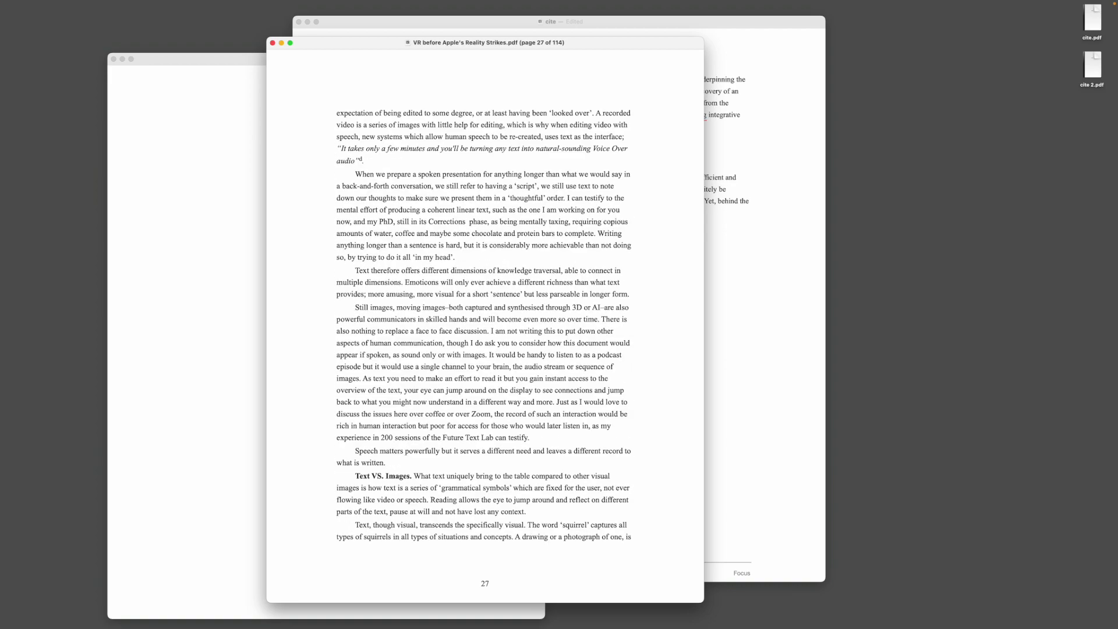
pyautogui.press('super+w')
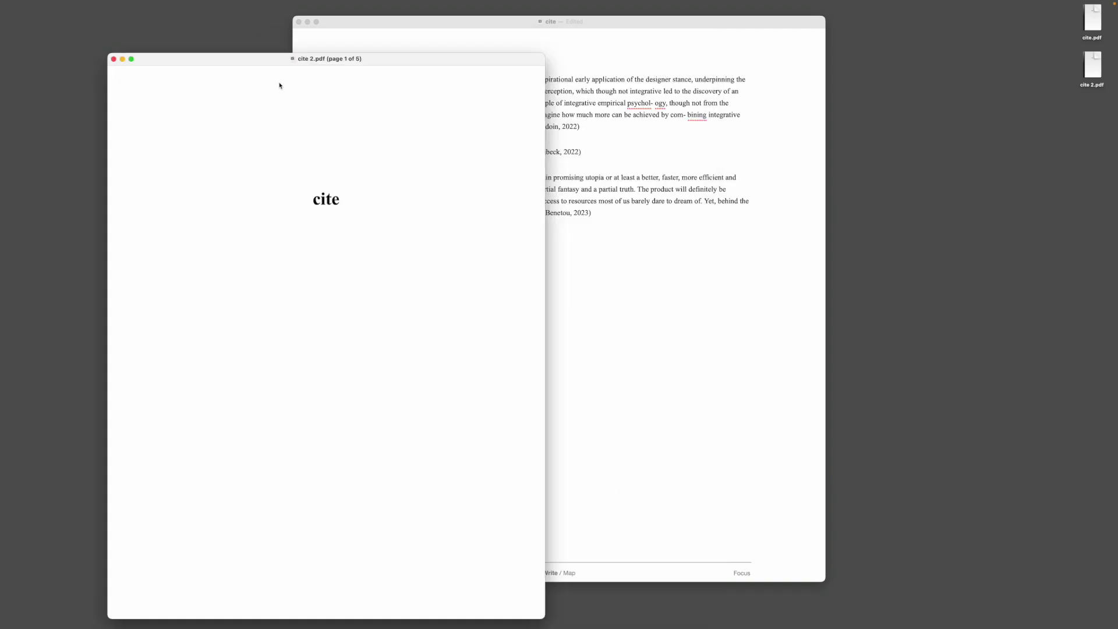
# Go to page 3 of cite 2.pdf and show the source details of citation [3]
pyautogui.moveTo(269, 59); pyautogui.dragTo(269, 40)
pyautogui.press('Down')
pyautogui.press('Down')
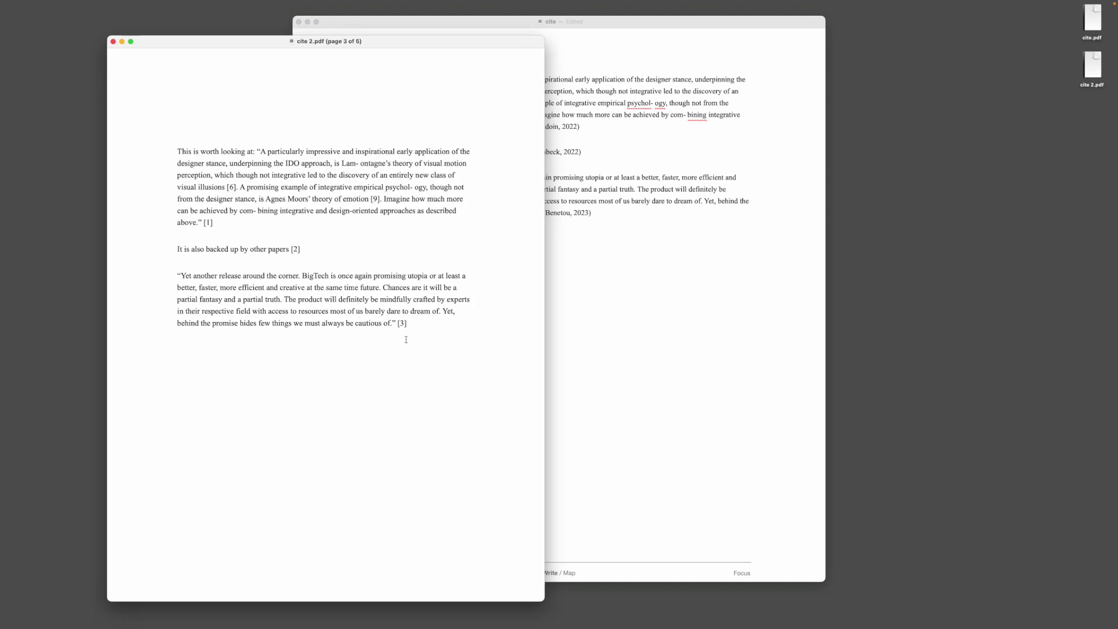
pyautogui.click(403, 323)
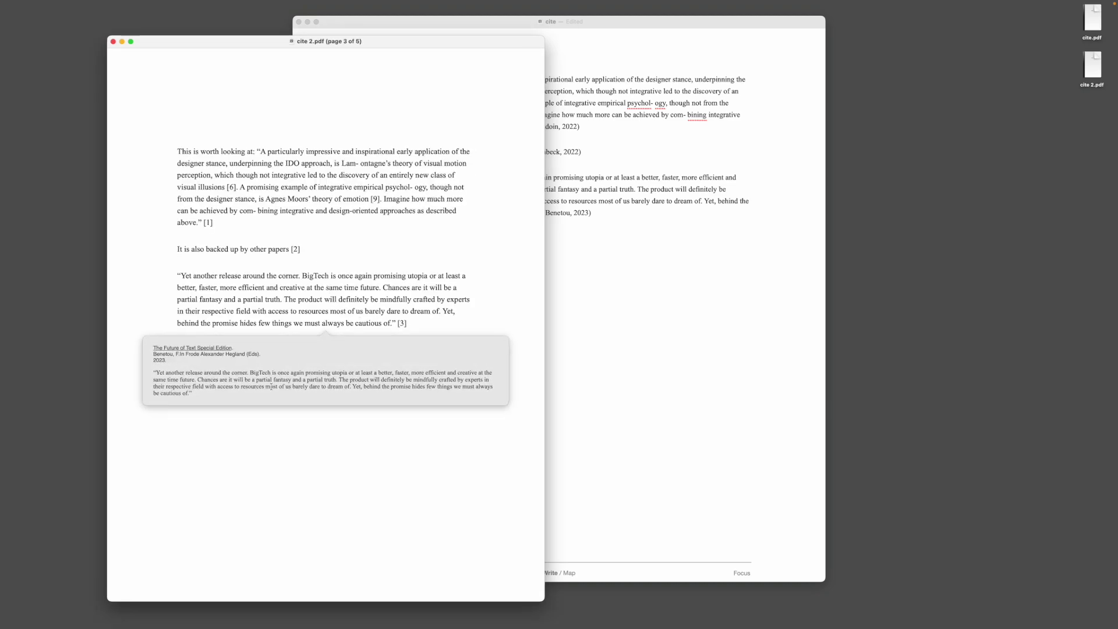
# Open the cited page of citation [3]'s source through its linked title, place it beside cite 2.pdf for comparison, and close it
pyautogui.click(174, 349)
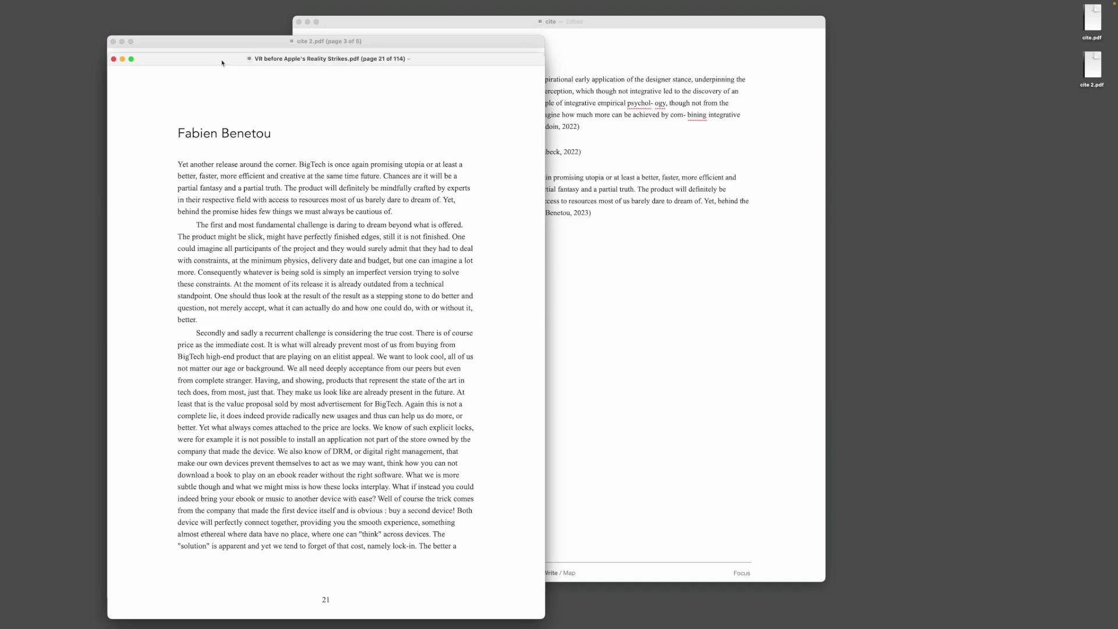
pyautogui.moveTo(222, 63); pyautogui.dragTo(499, 65)
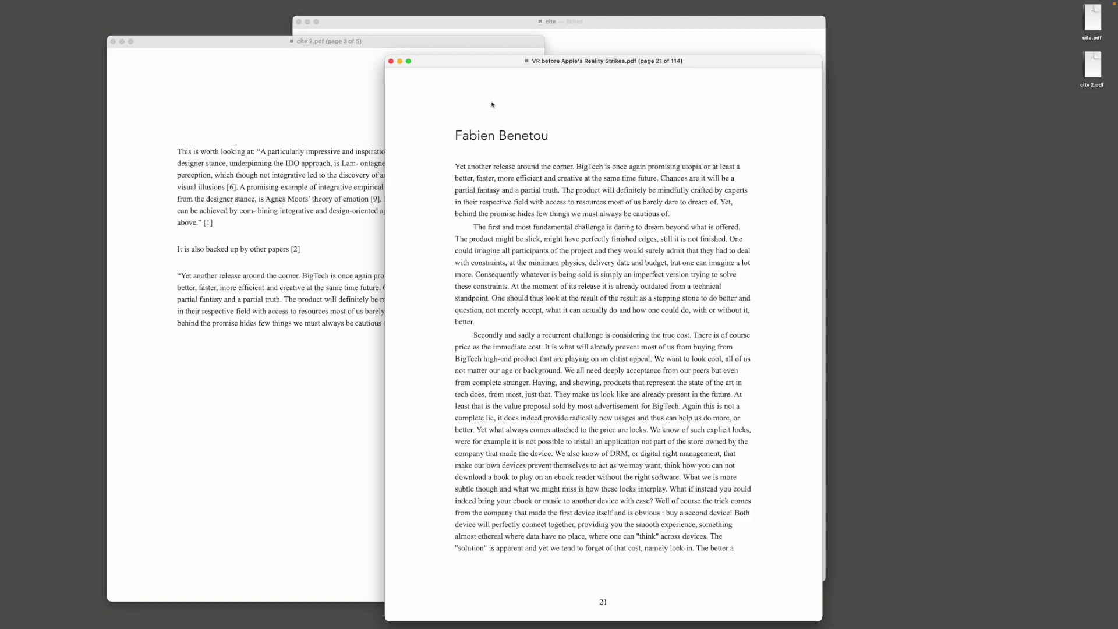
pyautogui.click(391, 61)
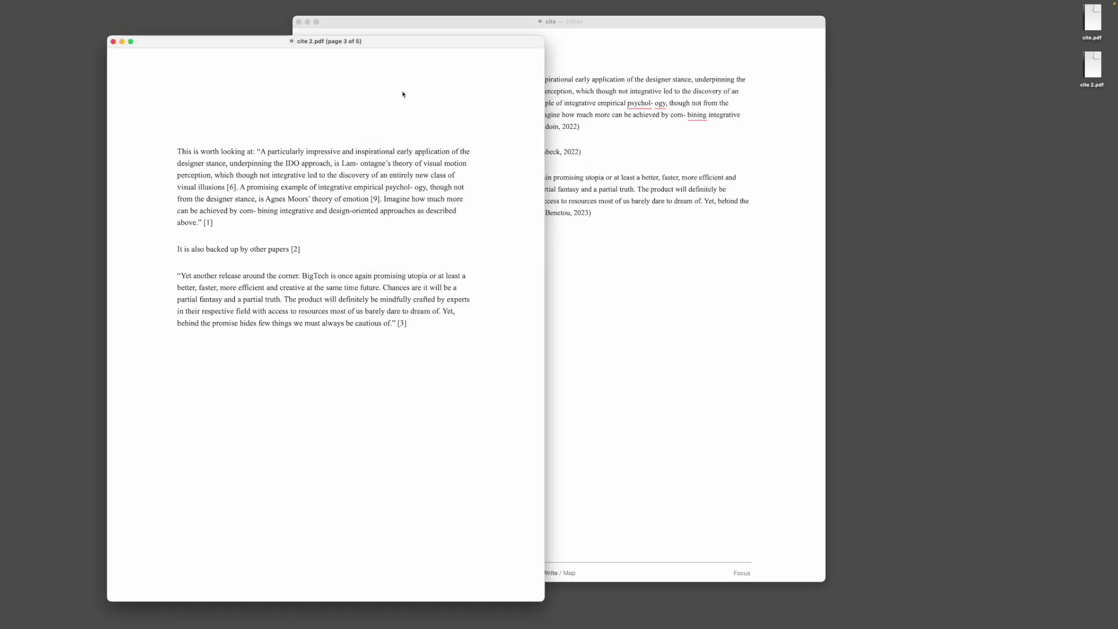